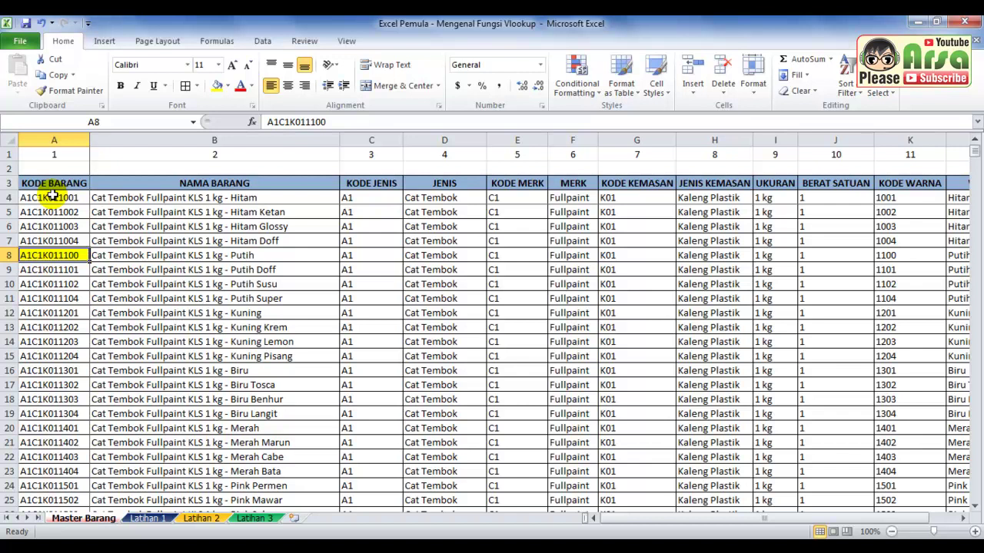
# - Review Master Barang row 8 (item name B8, MERK F8) and preview VLOOKUP's arguments without entering it
pyautogui.click(6, 255)
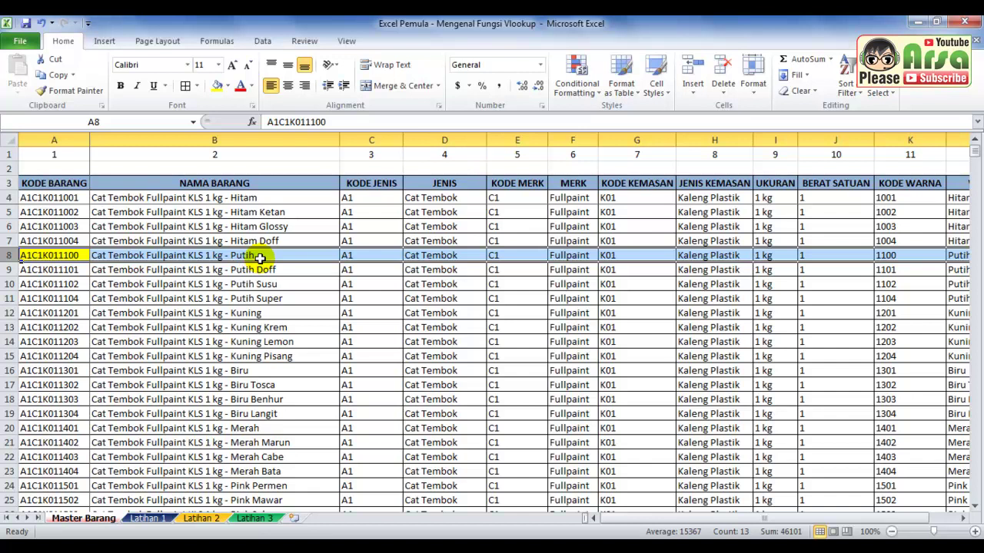
pyautogui.click(263, 255)
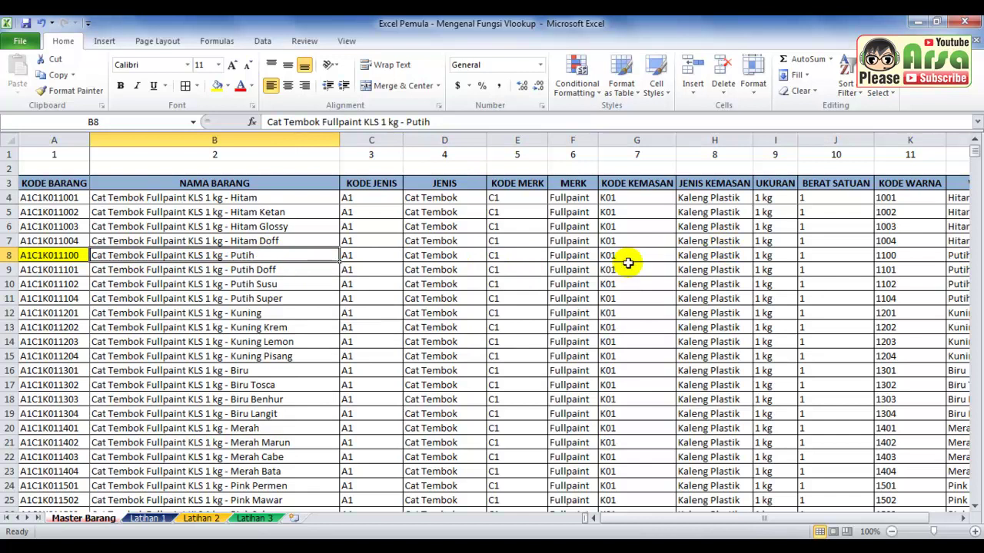
pyautogui.click(580, 257)
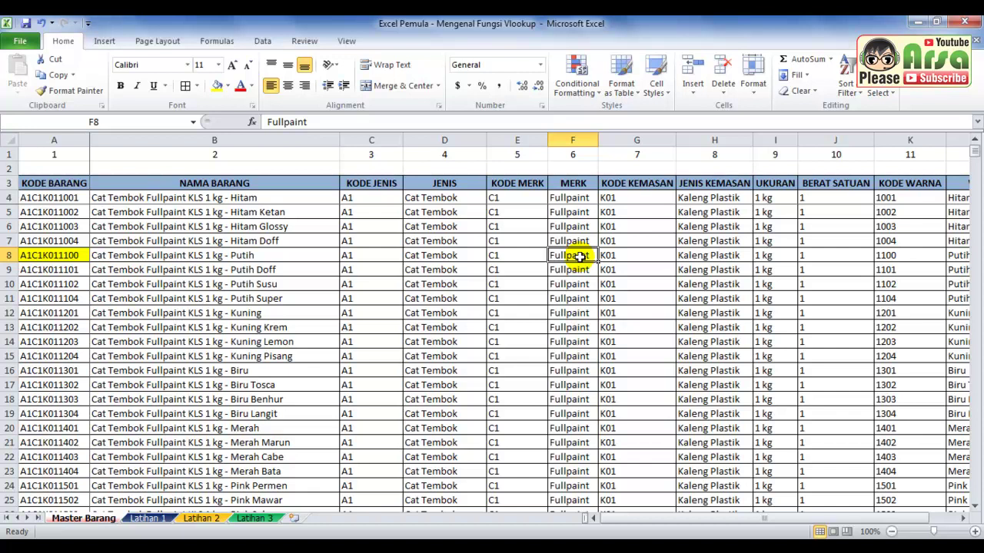
pyautogui.click(253, 123)
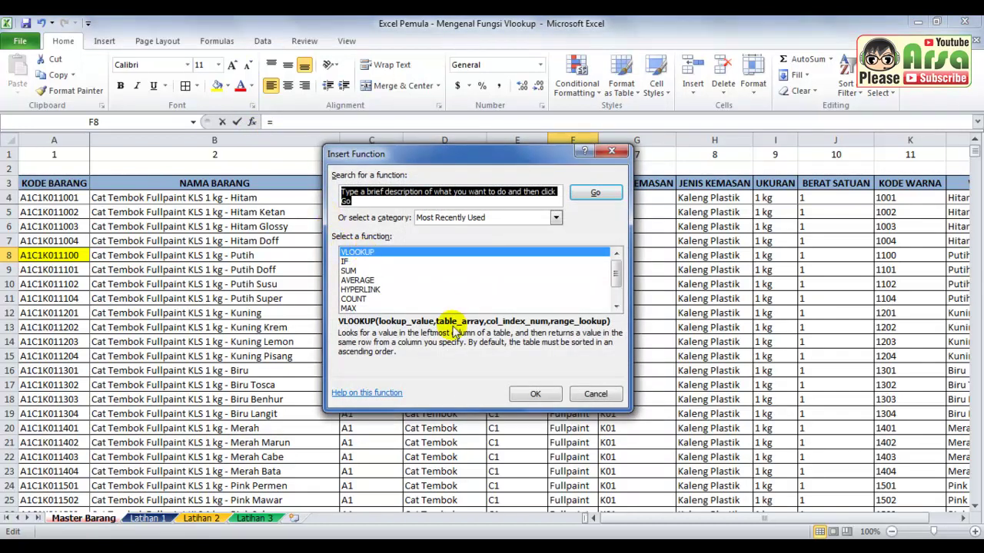
pyautogui.click(535, 397)
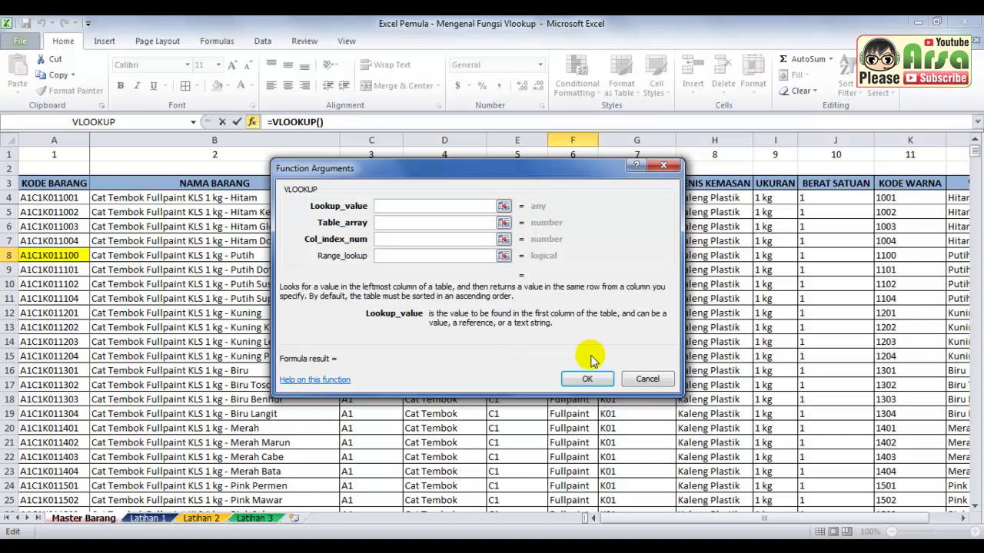
pyautogui.click(628, 378)
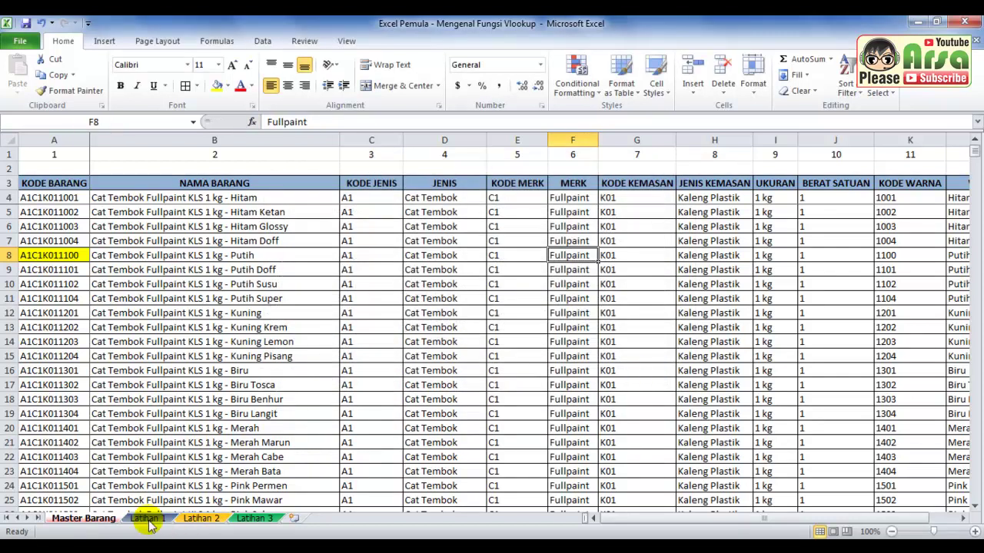
# - On Latihan 1, search Insert Function for 'vlookup' and start VLOOKUP in C3
pyautogui.click(149, 521)
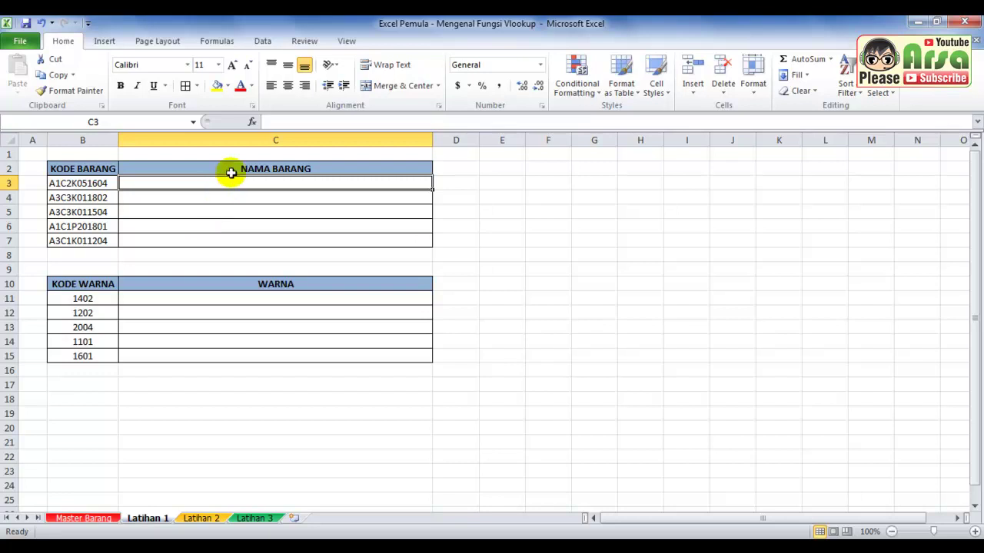
pyautogui.click(253, 123)
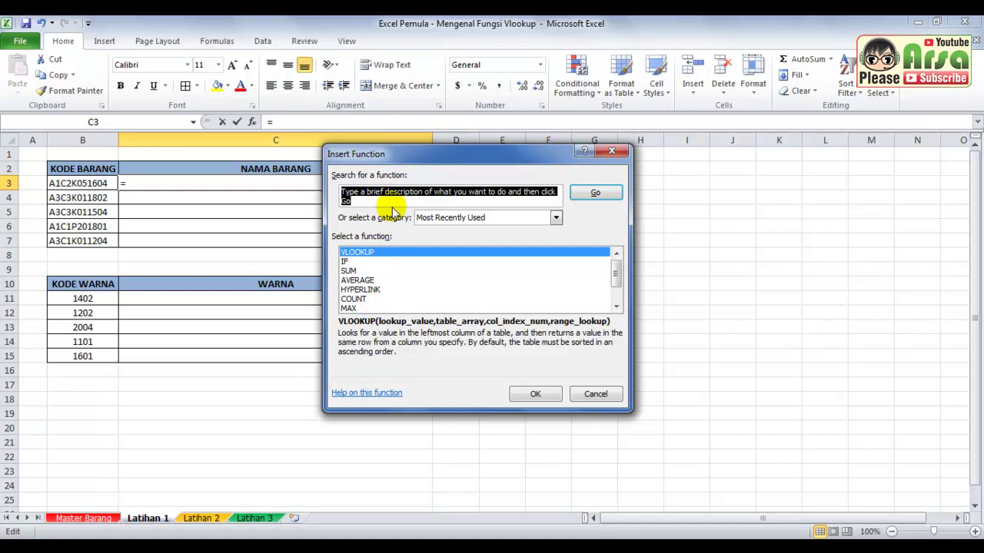
pyautogui.write('vlookup')
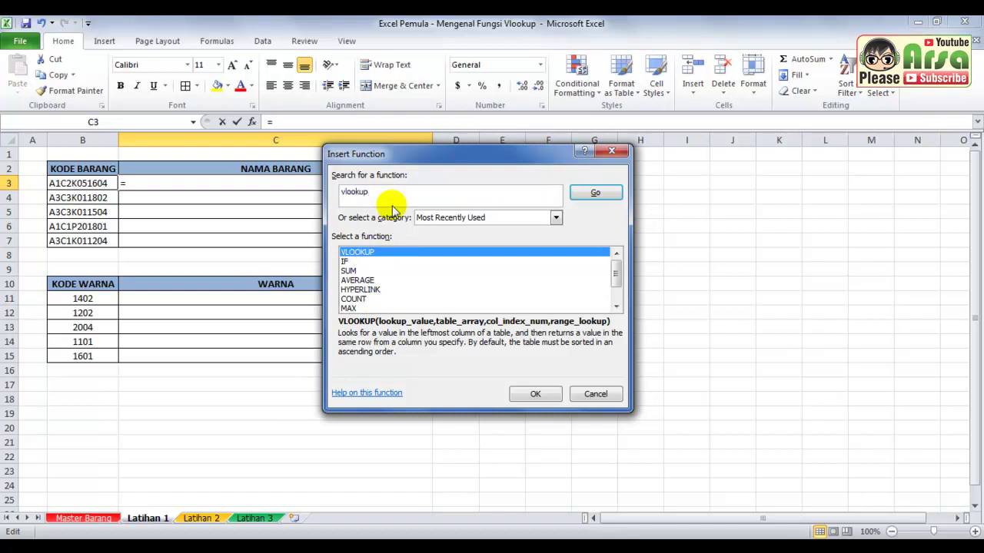
pyautogui.press('Return')
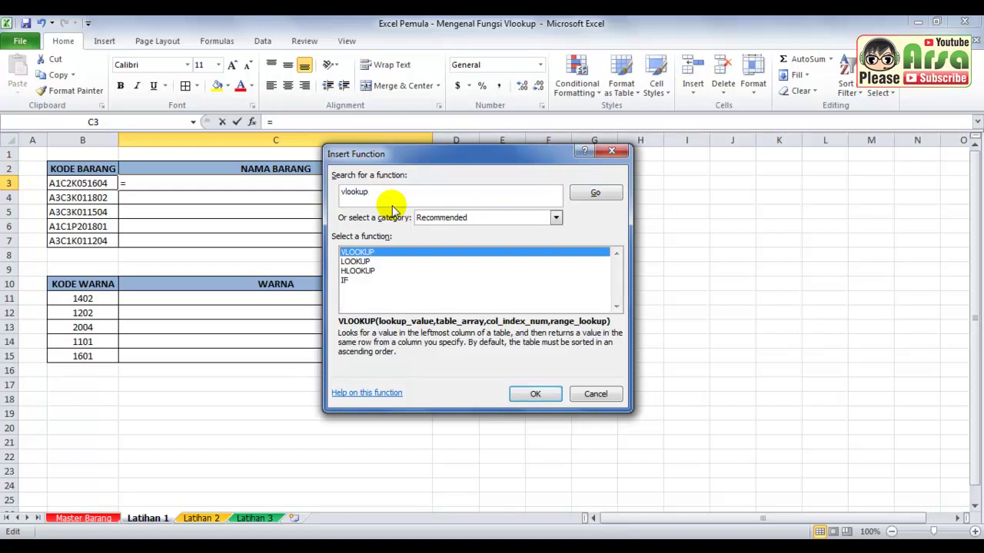
pyautogui.click(537, 392)
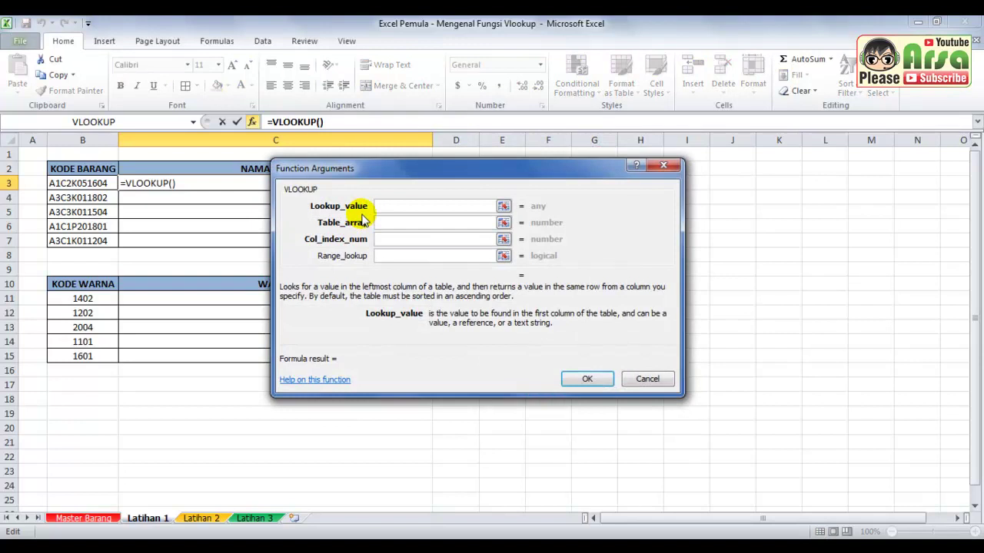
# - Set lookup value B3 and absolute table array 'Master Barang'!$A$3:$B$927
pyautogui.click(106, 183)
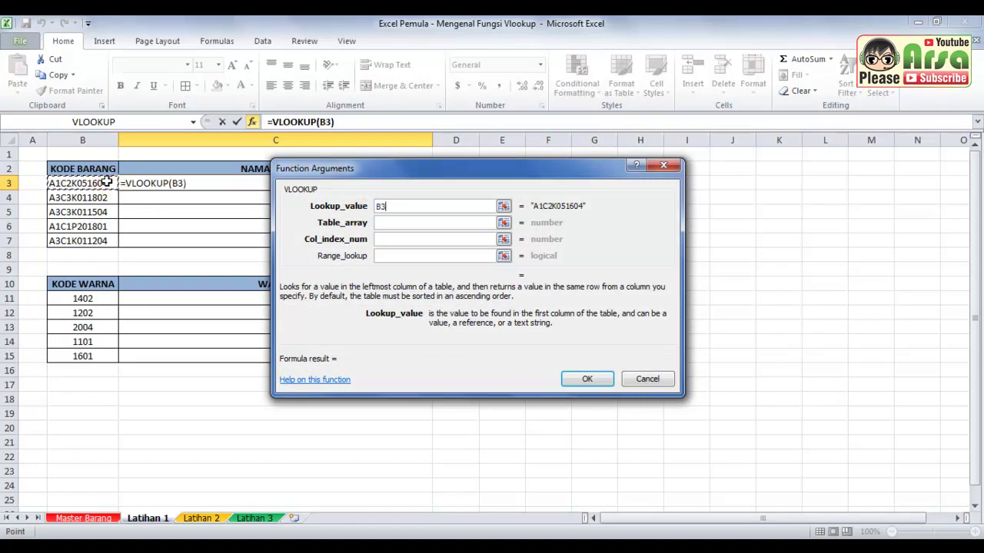
pyautogui.click(392, 222)
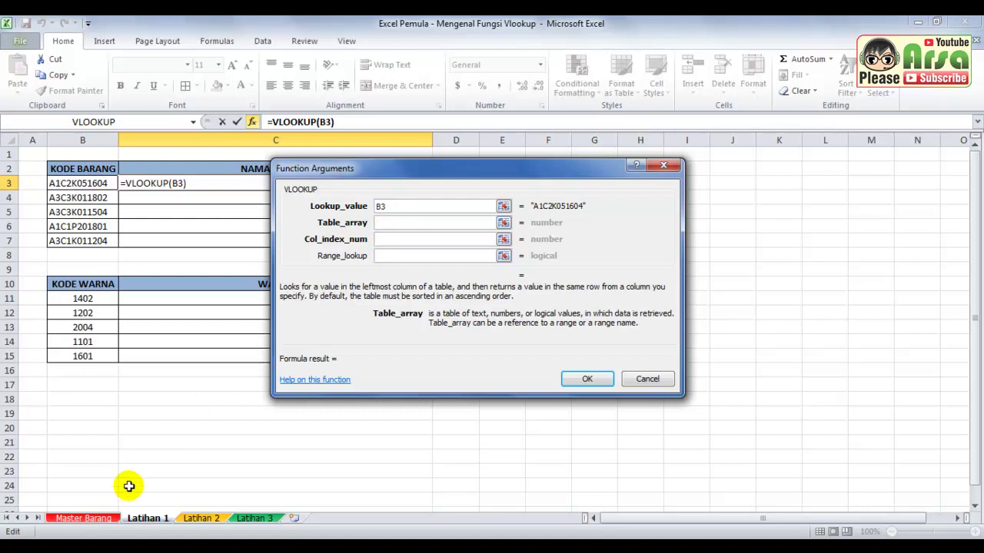
pyautogui.click(83, 519)
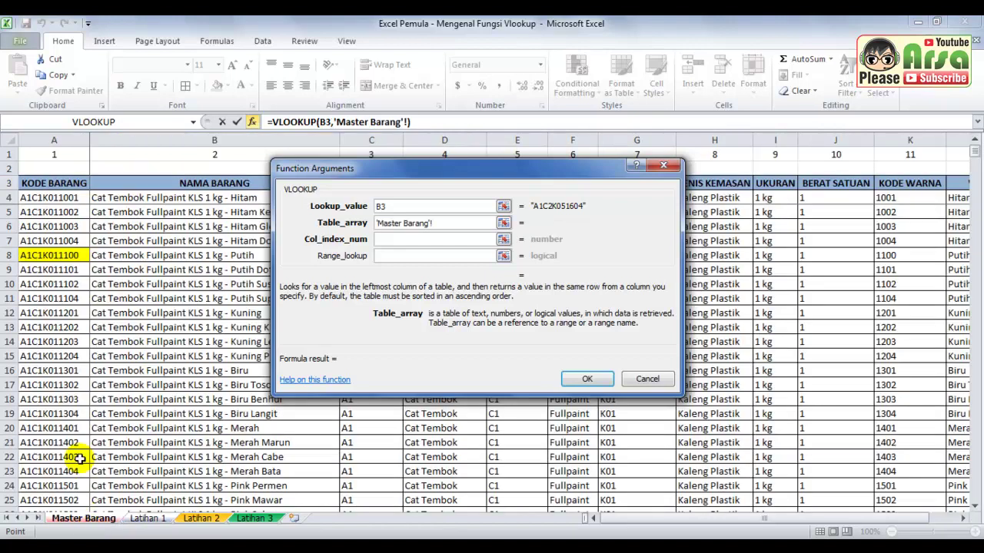
pyautogui.click(57, 182)
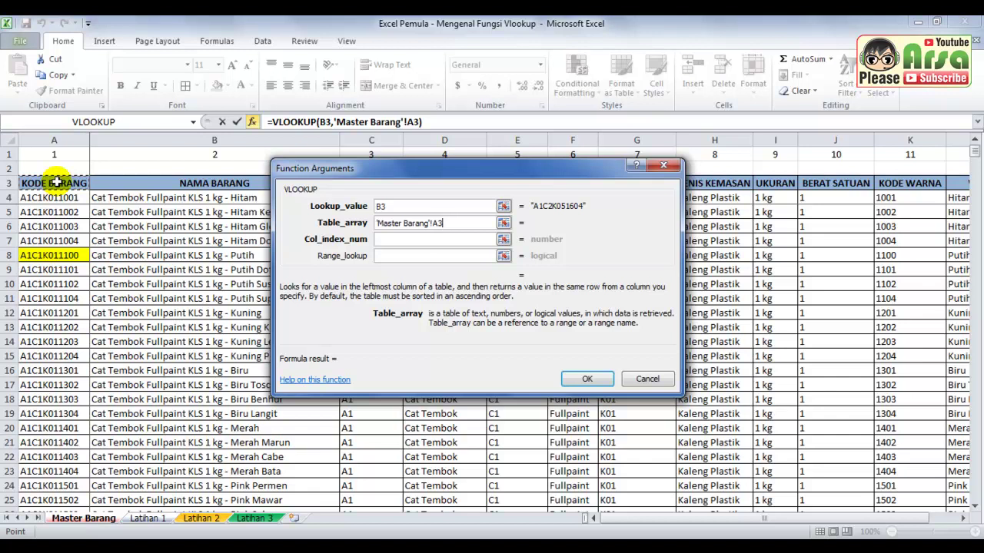
pyautogui.hotkey('shift', 'Right')
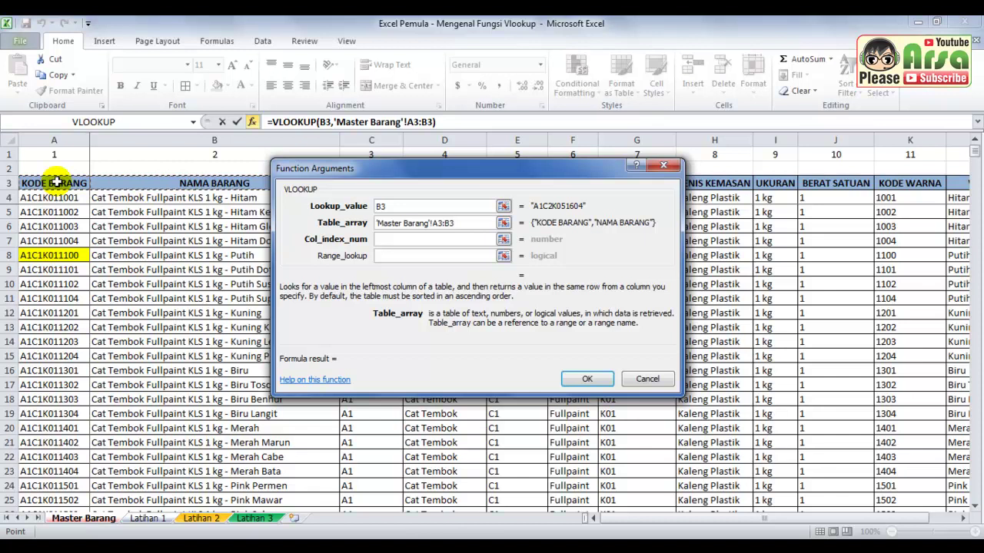
pyautogui.hotkey('ctrl', 'shift', 'Down')
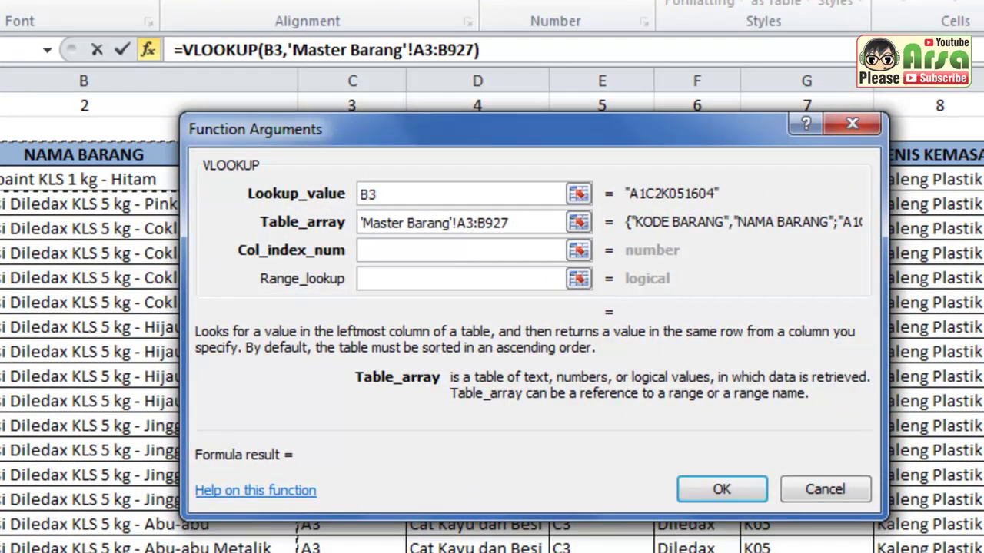
pyautogui.press('F4')
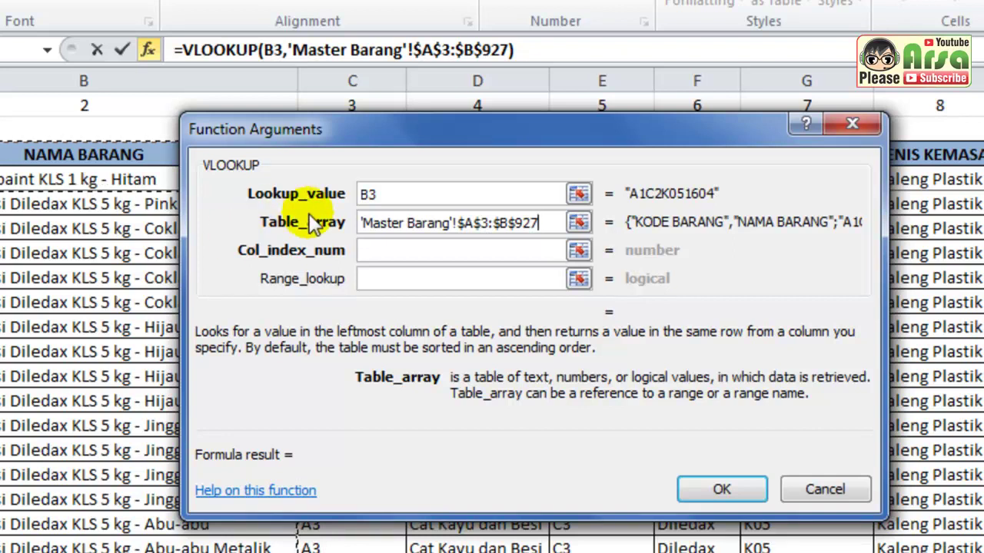
pyautogui.click(400, 252)
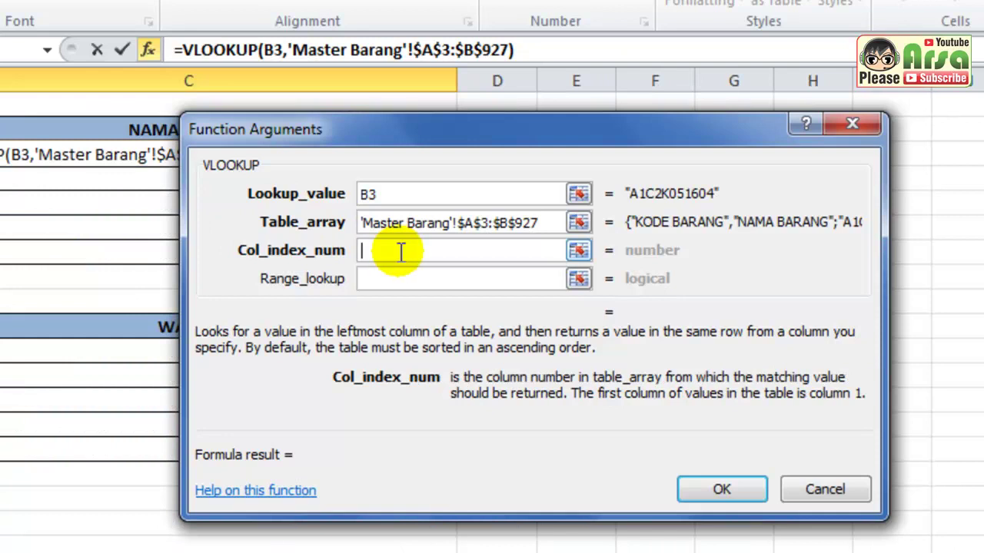
# - Finish C3's VLOOKUP with column index 2 and match type 0
pyautogui.write('2')
pyautogui.click(397, 281)
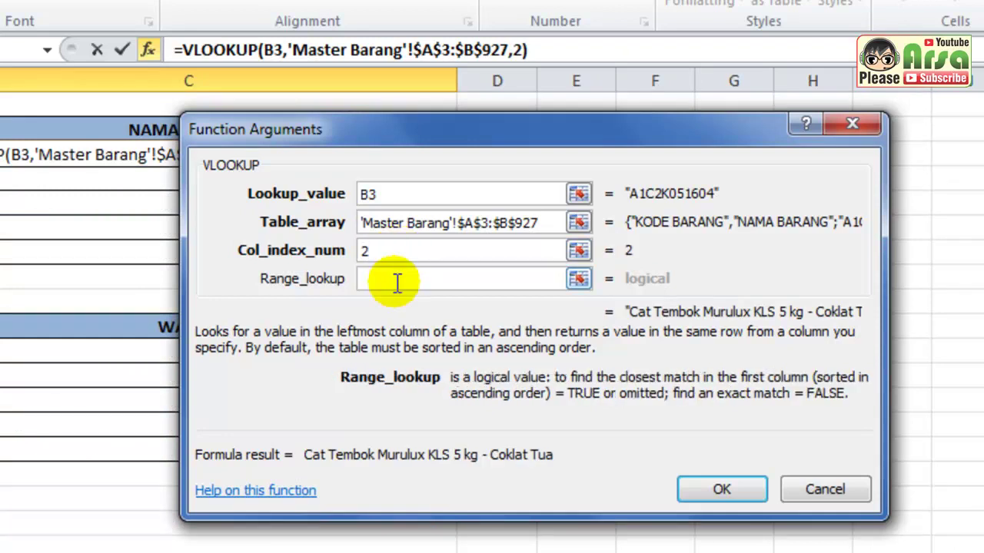
pyautogui.write('0')
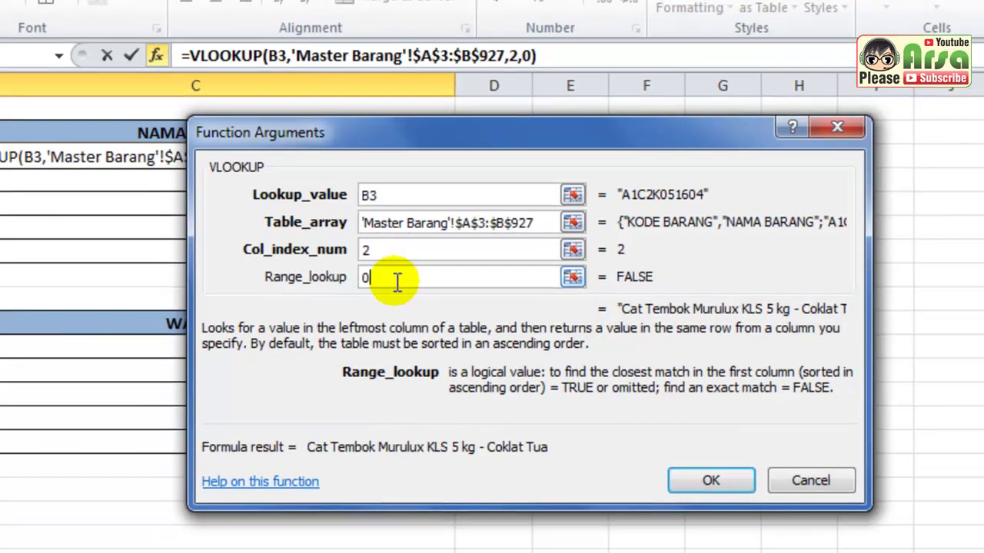
pyautogui.press('Return')
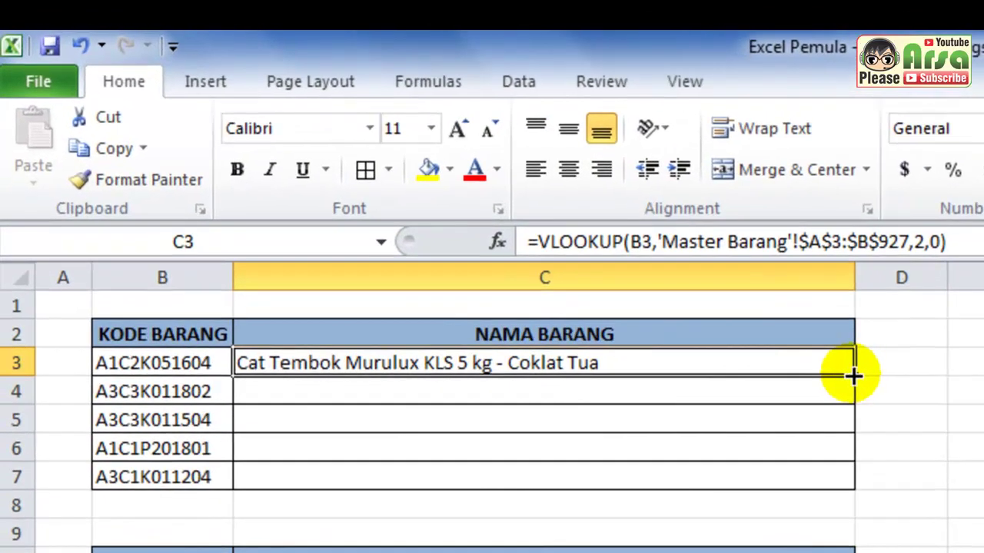
# - Undo a fill-down, then copy C3's formula and paste it into C4:C7
pyautogui.doubleClick(853, 375)
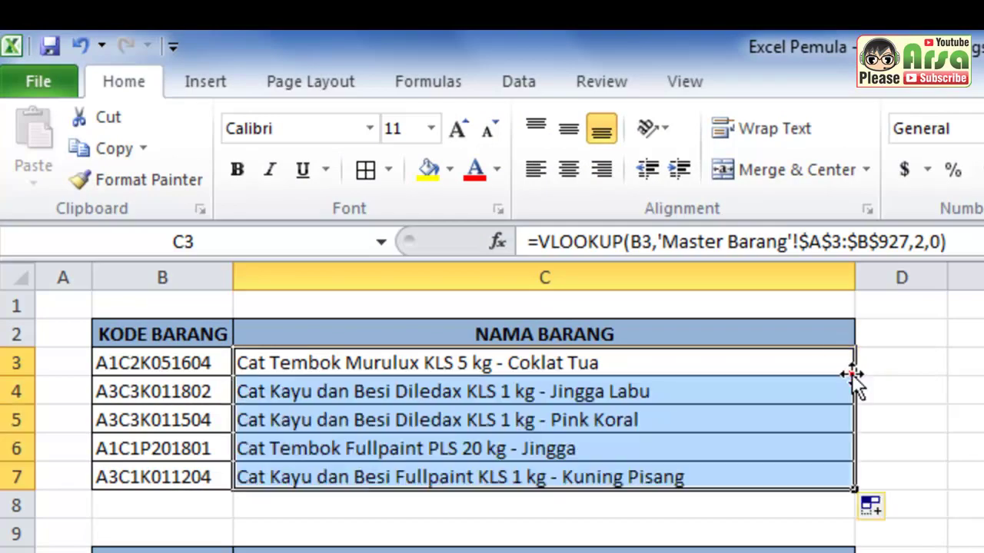
pyautogui.hotkey('ctrl', 'z')
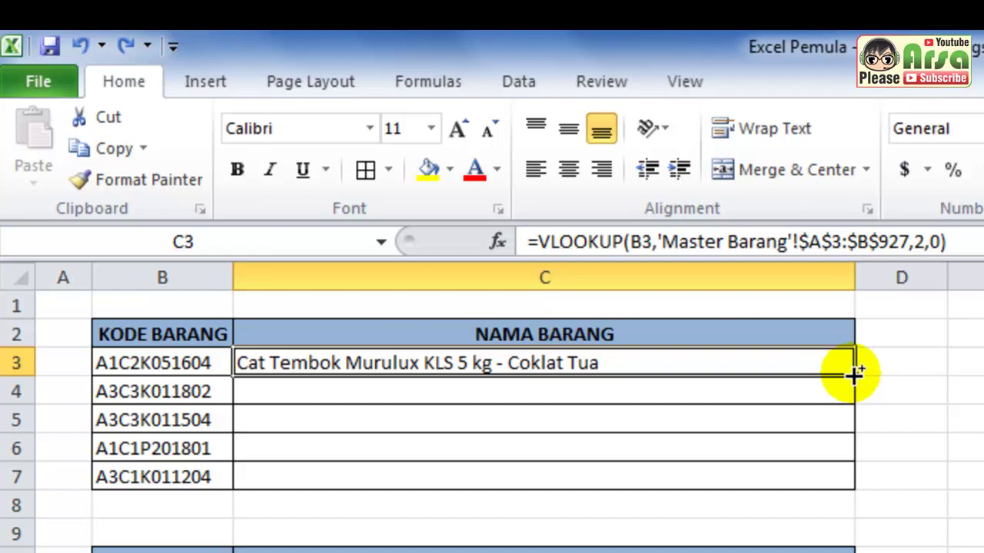
pyautogui.hotkey('ctrl', 'c')
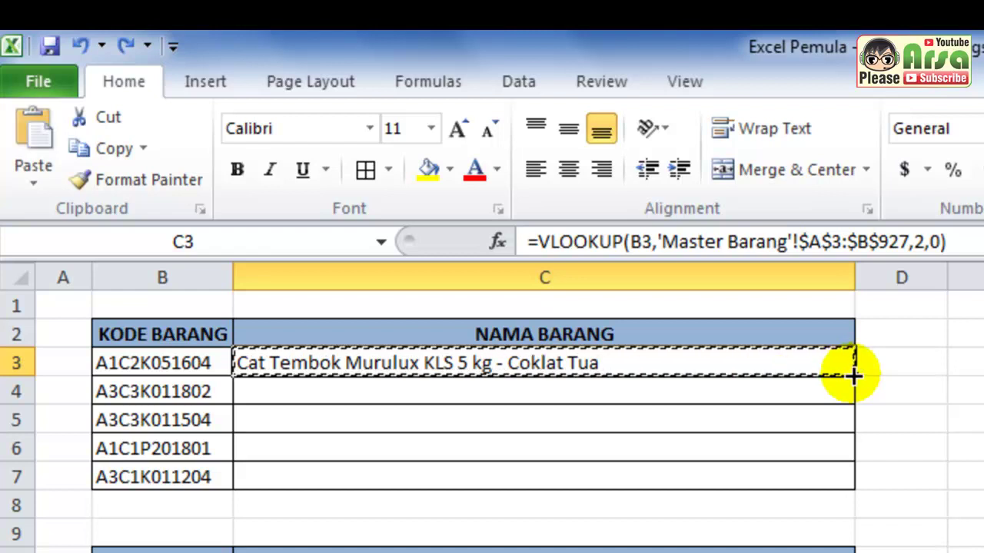
pyautogui.click(851, 387)
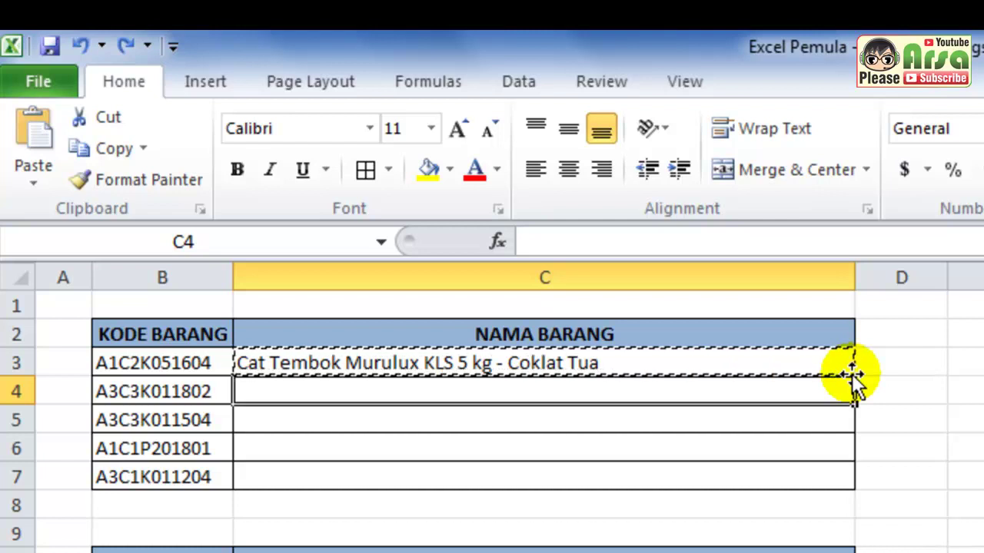
pyautogui.hotkey('shift', 'Down')
pyautogui.hotkey('shift', 'Down')
pyautogui.hotkey('shift', 'Down')
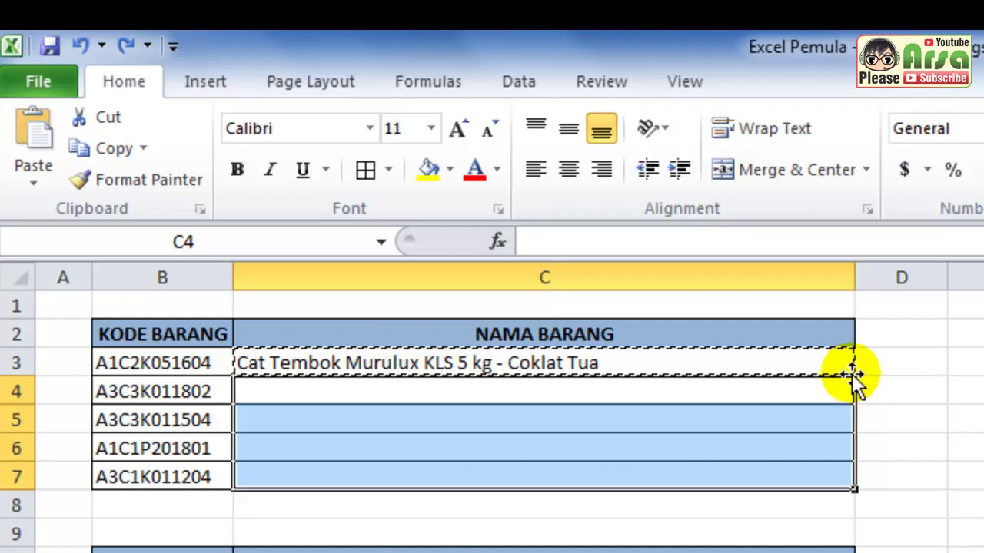
pyautogui.press('Return')
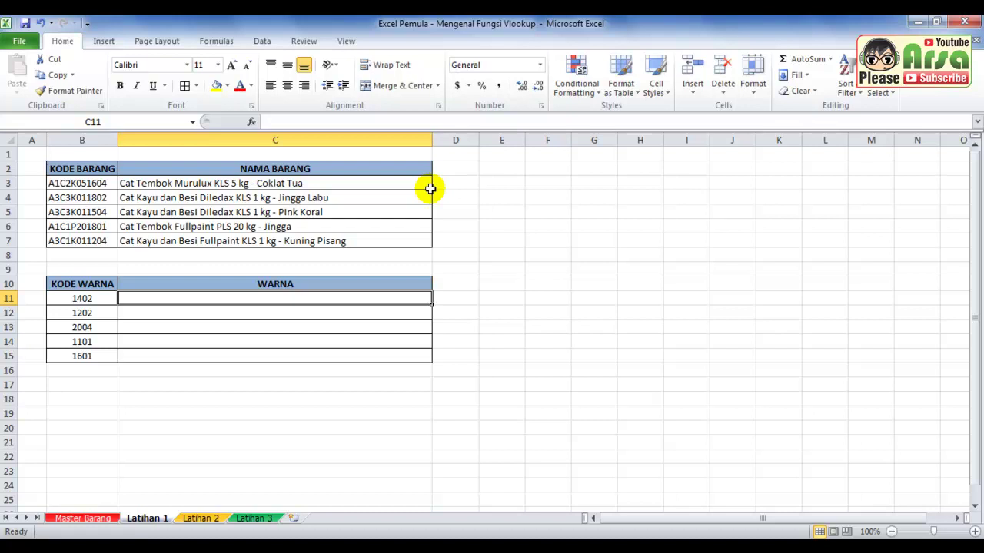
# - Start a VLOOKUP in C11 using B11 and absolute table 'Master Barang'!$K$3:$L$927
pyautogui.click(252, 122)
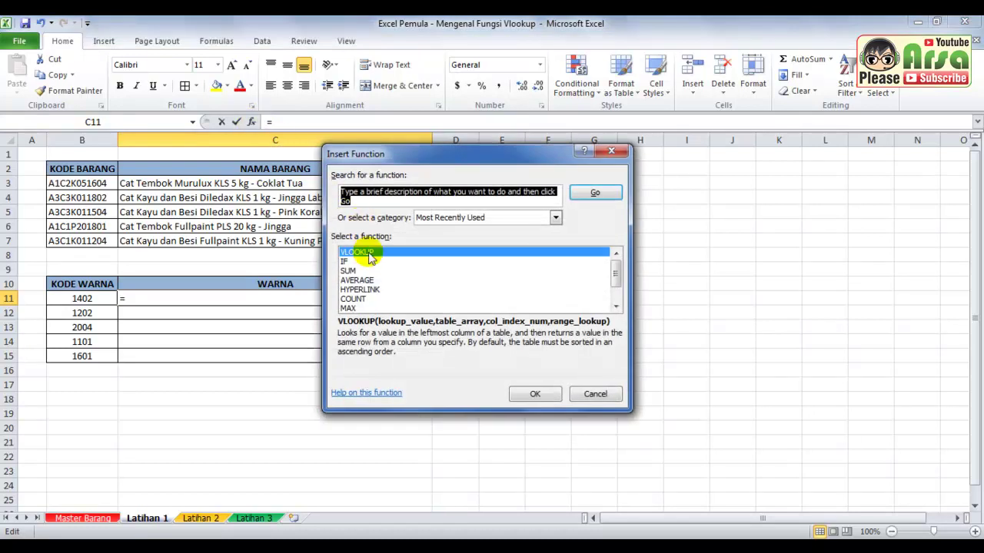
pyautogui.click(535, 396)
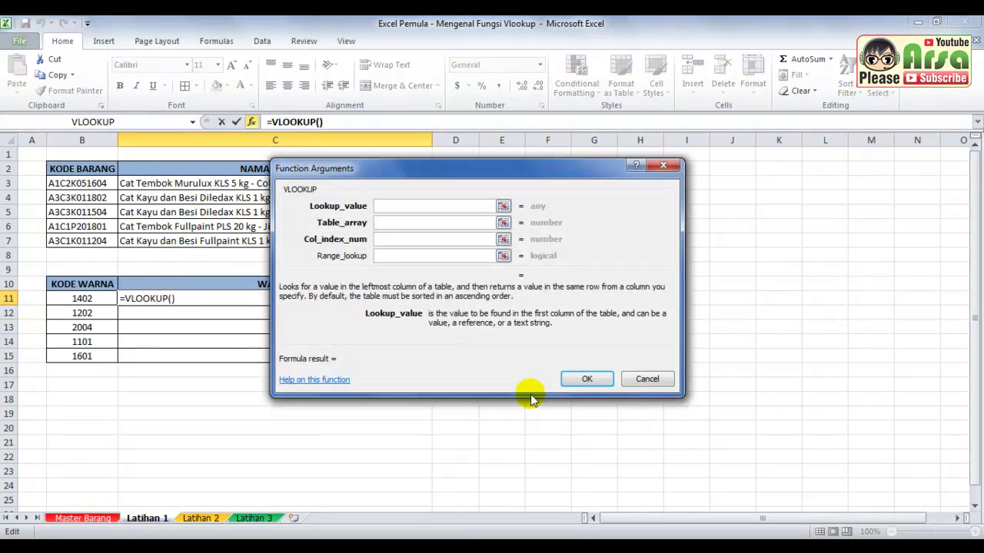
pyautogui.click(97, 299)
pyautogui.click(425, 222)
pyautogui.click(114, 518)
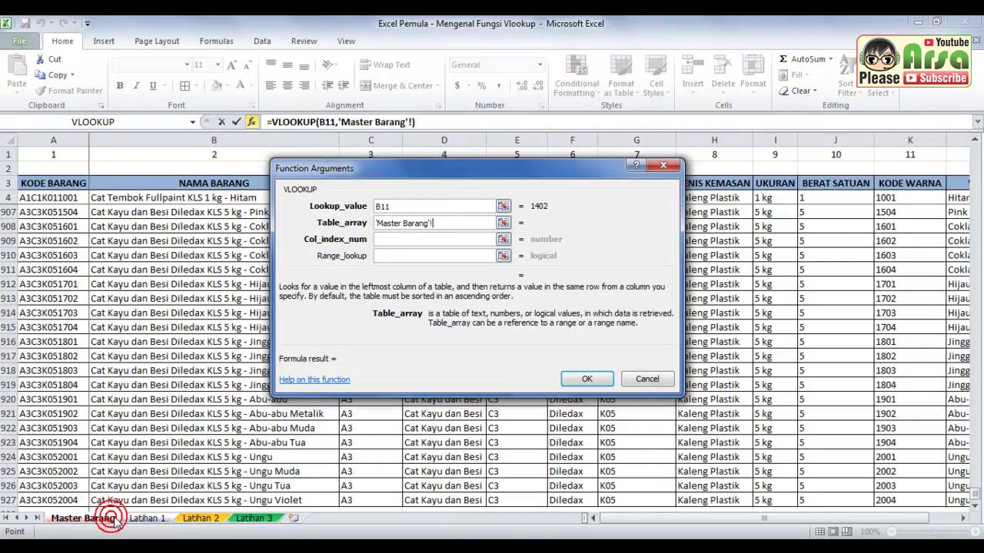
pyautogui.moveTo(819, 518); pyautogui.dragTo(853, 518)
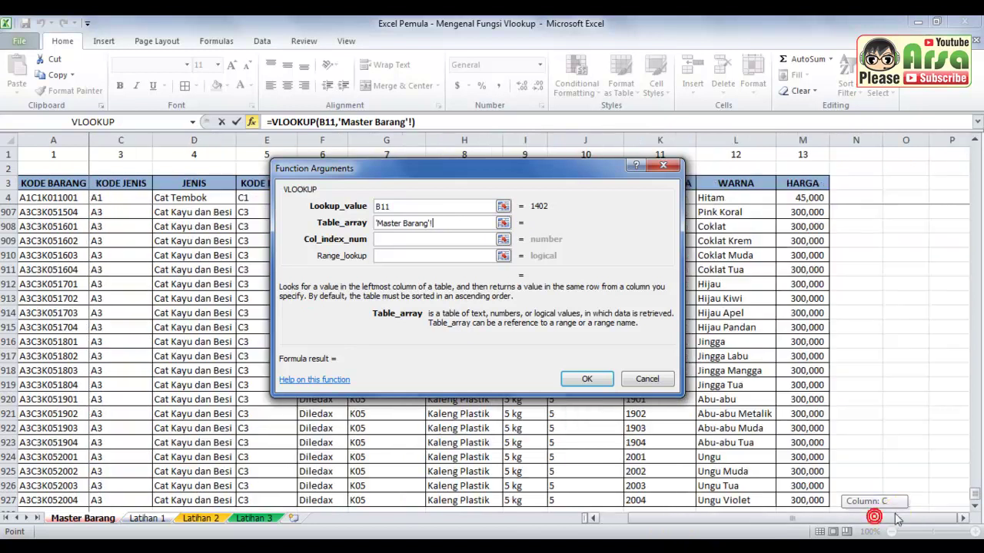
pyautogui.moveTo(591, 177); pyautogui.dragTo(455, 179)
pyautogui.click(659, 185)
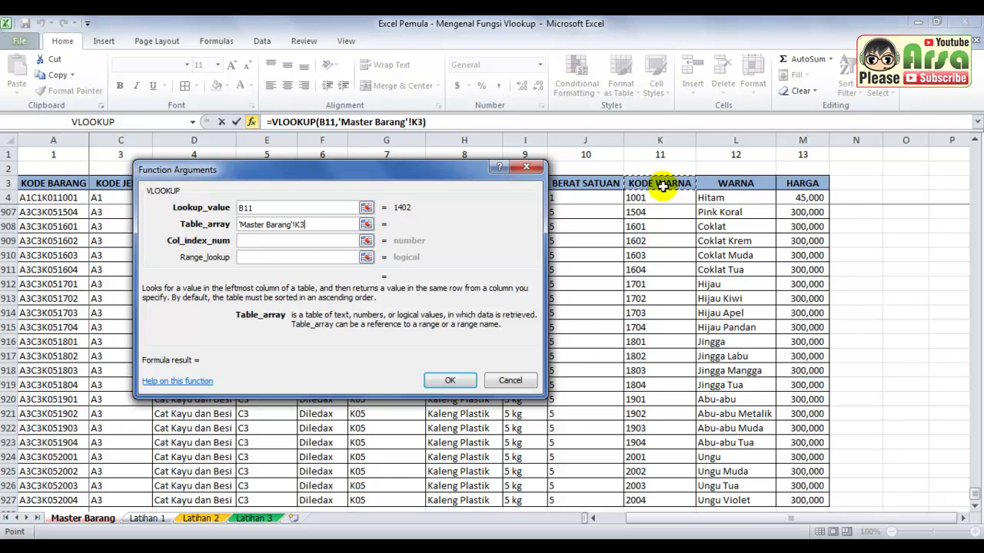
pyautogui.hotkey('shift', 'Right')
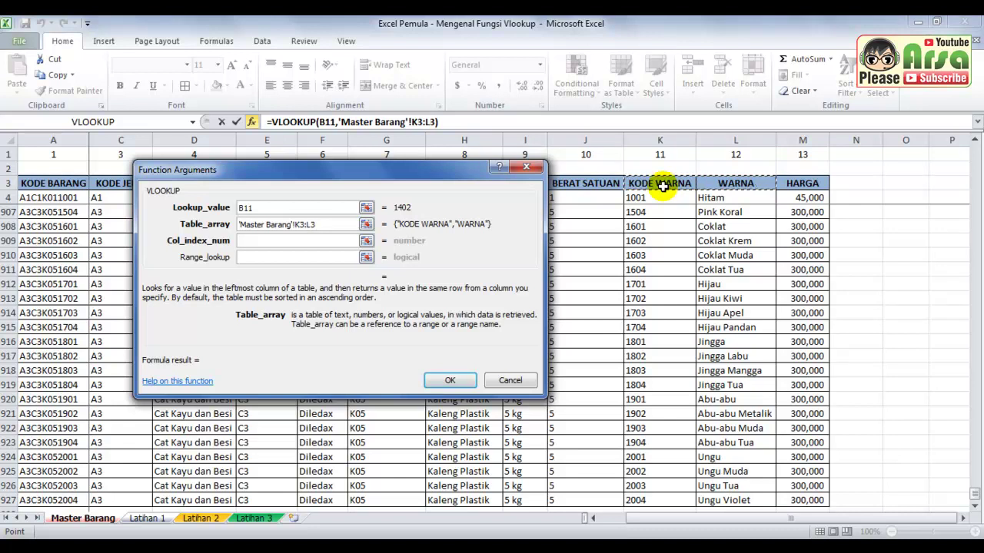
pyautogui.hotkey('ctrl', 'shift', 'Down')
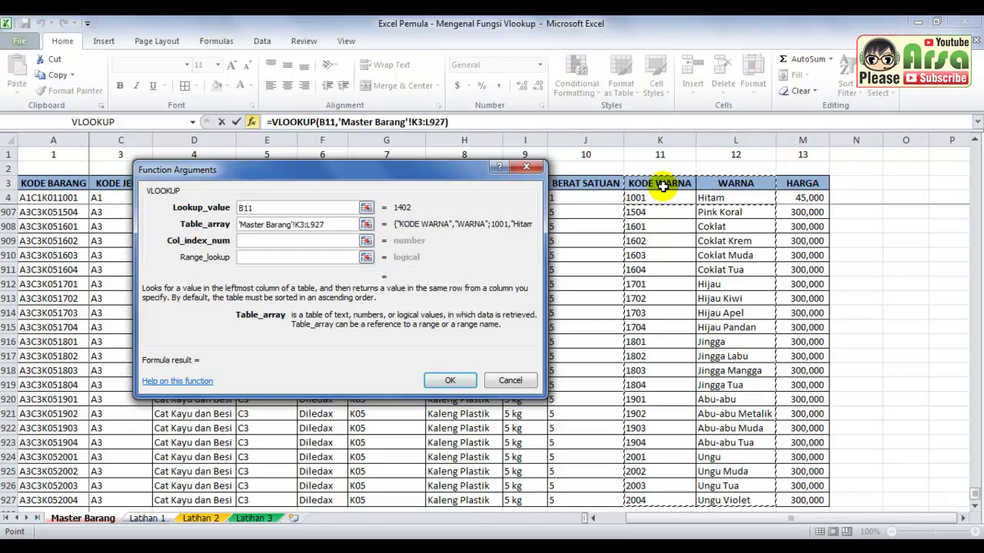
pyautogui.press('F4')
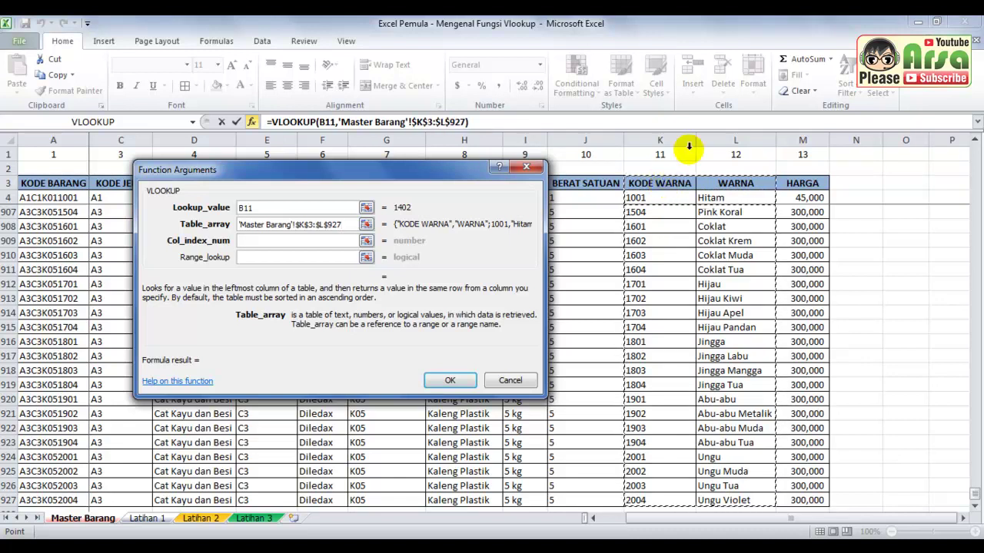
# - Set column index 2 and exact match 0 so C11 returns Merah Marun
pyautogui.click(311, 243)
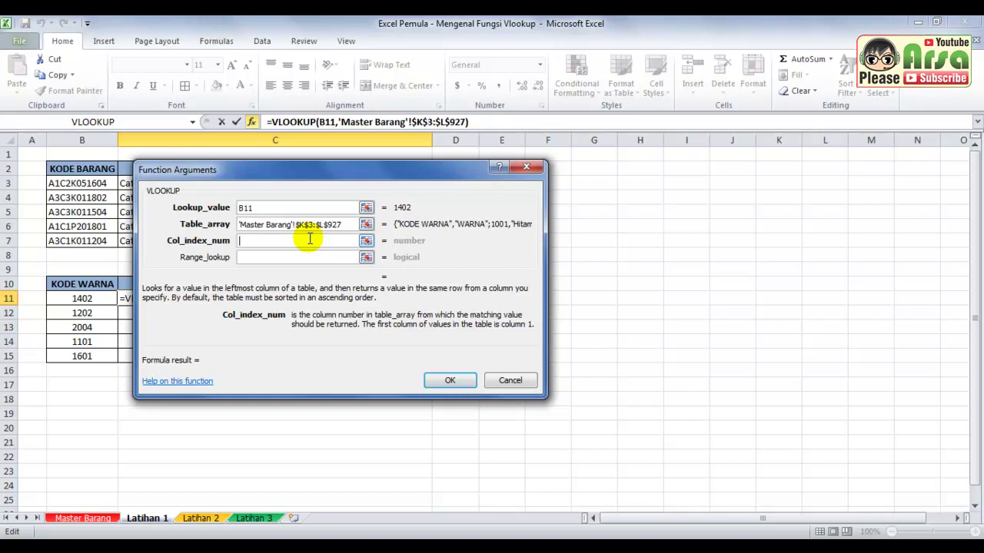
pyautogui.write('2')
pyautogui.click(308, 259)
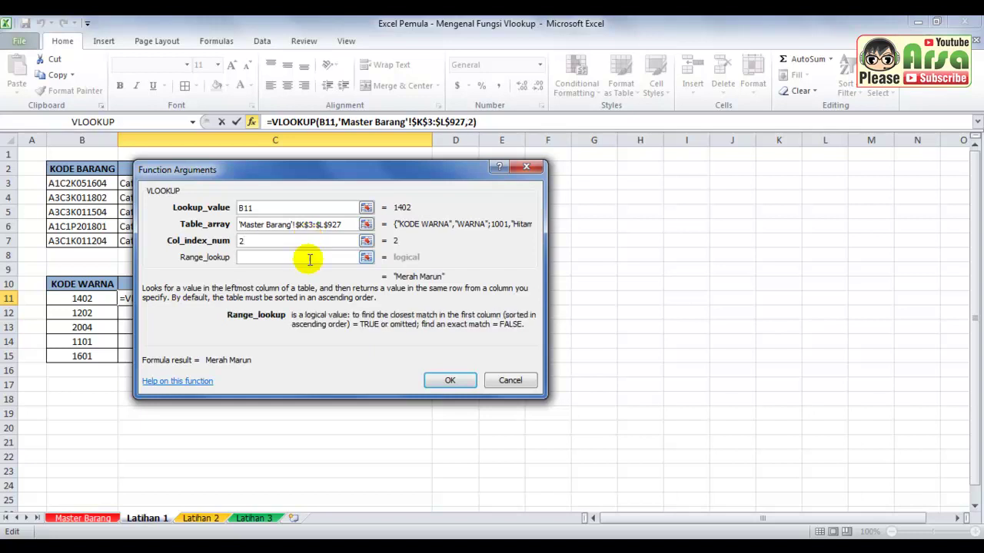
pyautogui.write(',0')
pyautogui.press('Return')
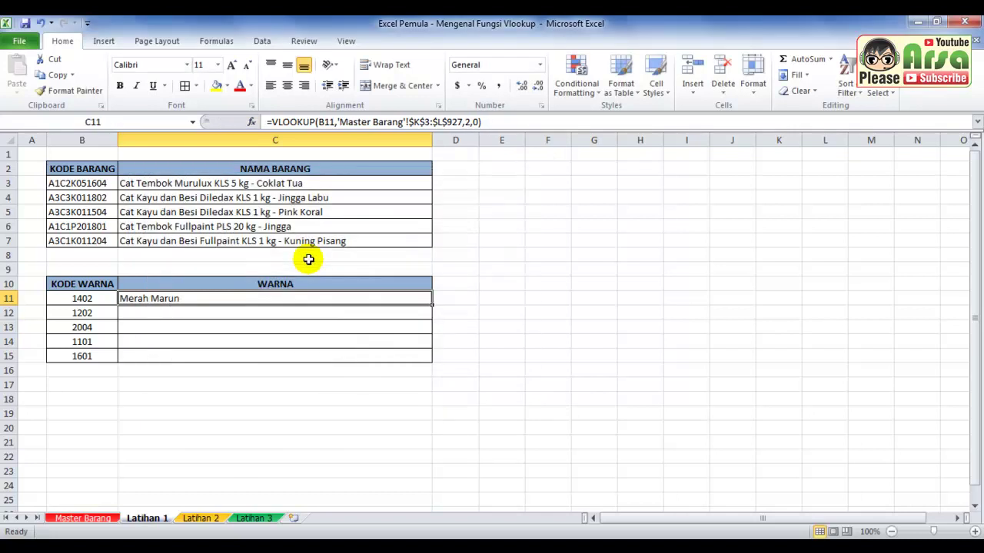
# - Fill C11's colour formula down to C15, then select C3:C15
pyautogui.press('Down')
pyautogui.press('Up')
pyautogui.moveTo(432, 305); pyautogui.dragTo(432, 304)
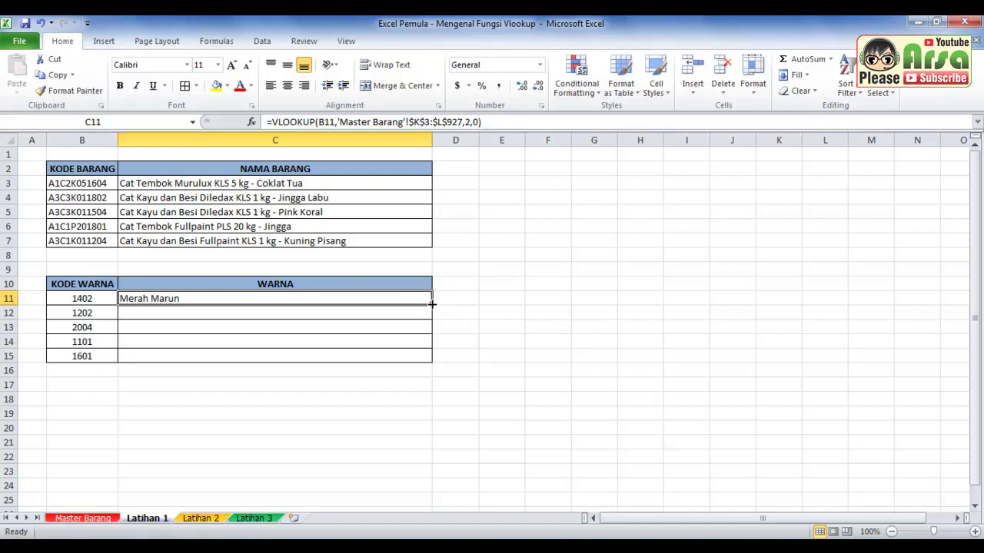
pyautogui.doubleClick(432, 304)
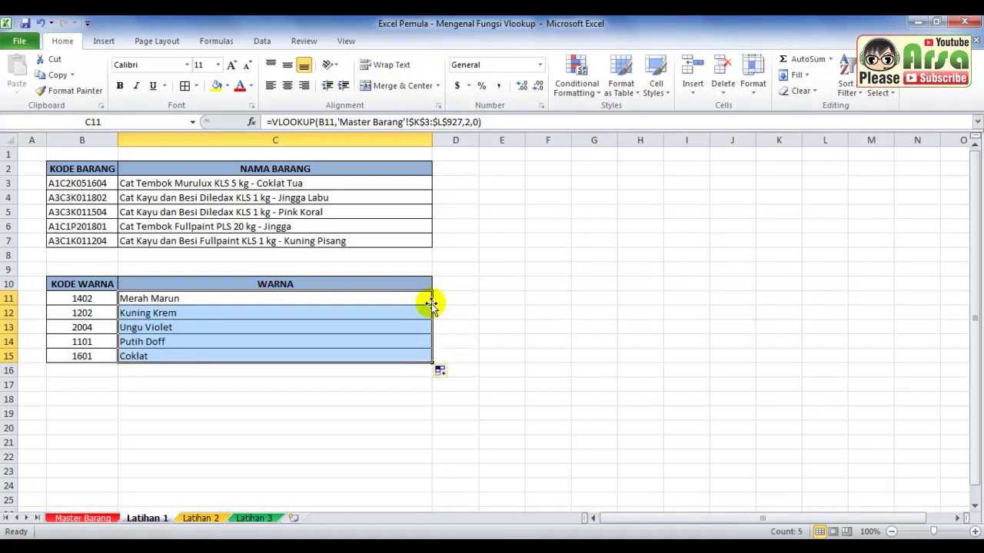
pyautogui.click(368, 183)
pyautogui.keyDown('shift'); pyautogui.click(344, 352); pyautogui.keyUp('shift')
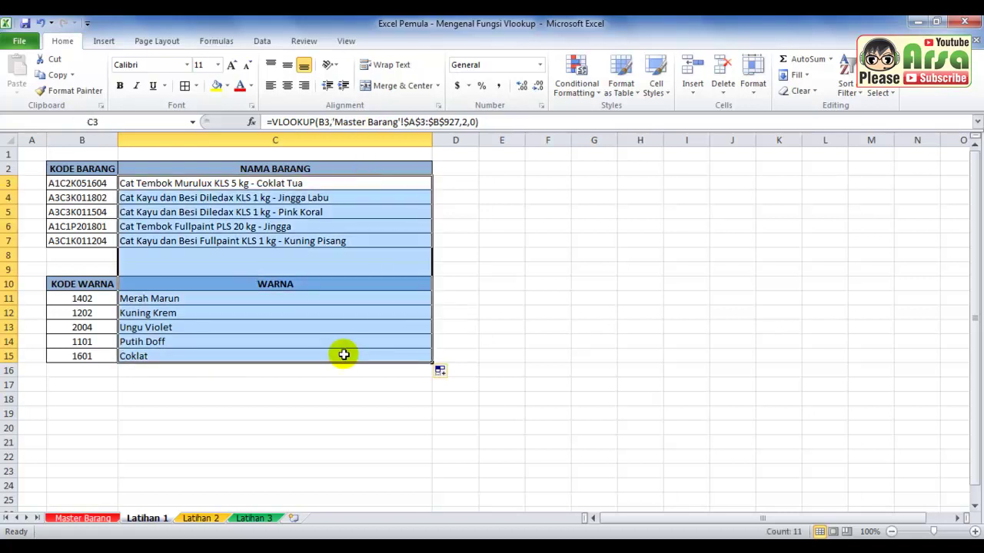
# - Copy C3:C15, paste it back as values, and check C3's contents
pyautogui.click(60, 75)
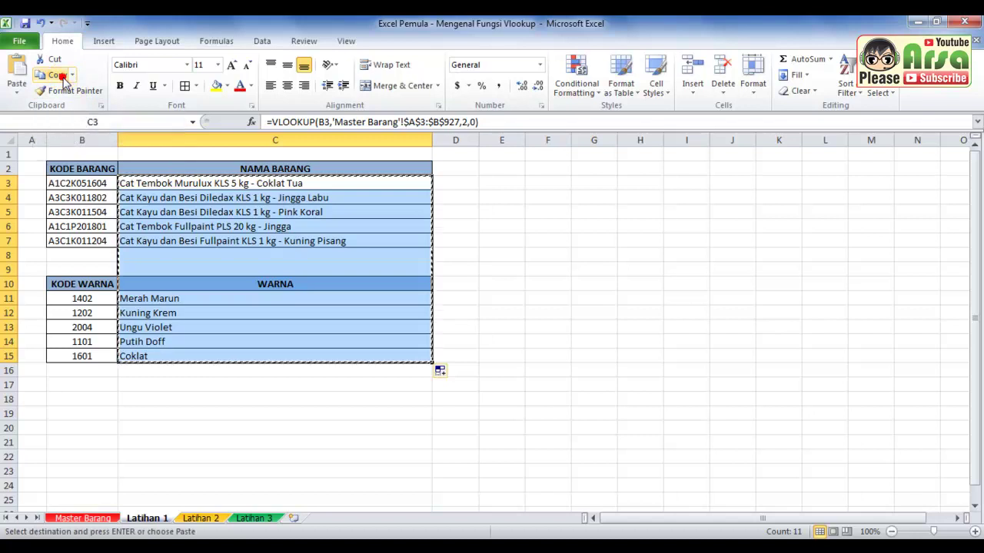
pyautogui.click(18, 95)
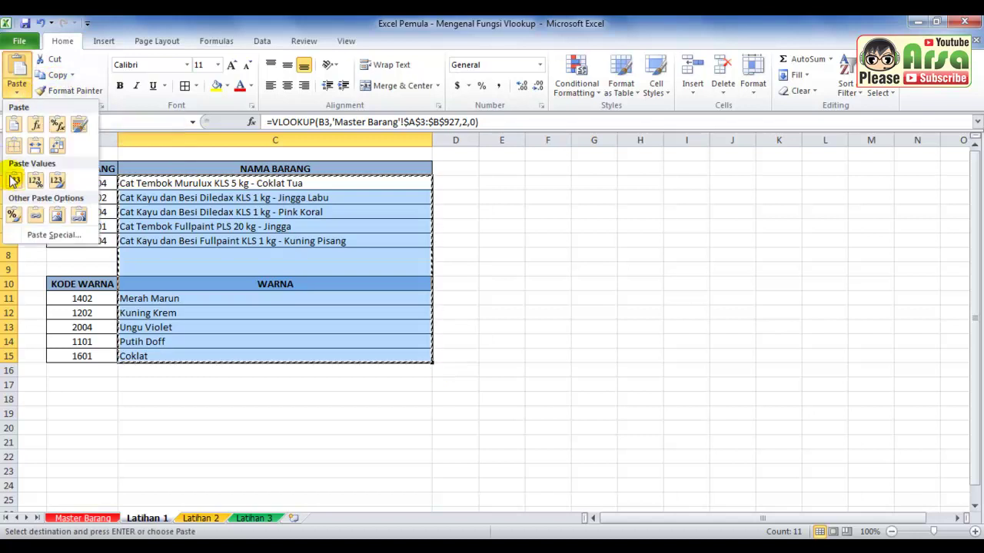
pyautogui.click(13, 189)
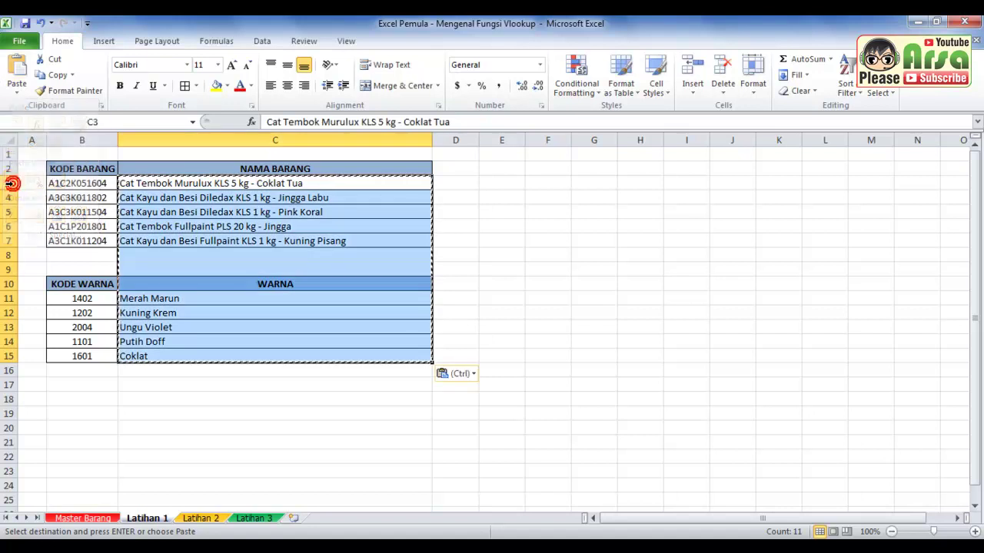
pyautogui.click(258, 218)
pyautogui.click(263, 198)
pyautogui.click(276, 183)
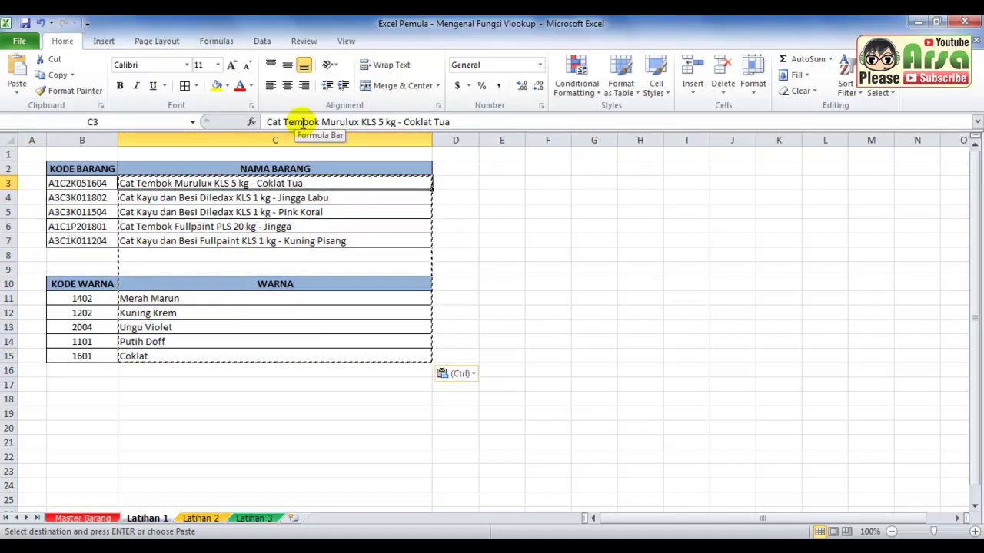
# - Undo, recopy C3:C15 and paste it over itself as values with Alt+H+V+V
pyautogui.hotkey('ctrl', 'z')
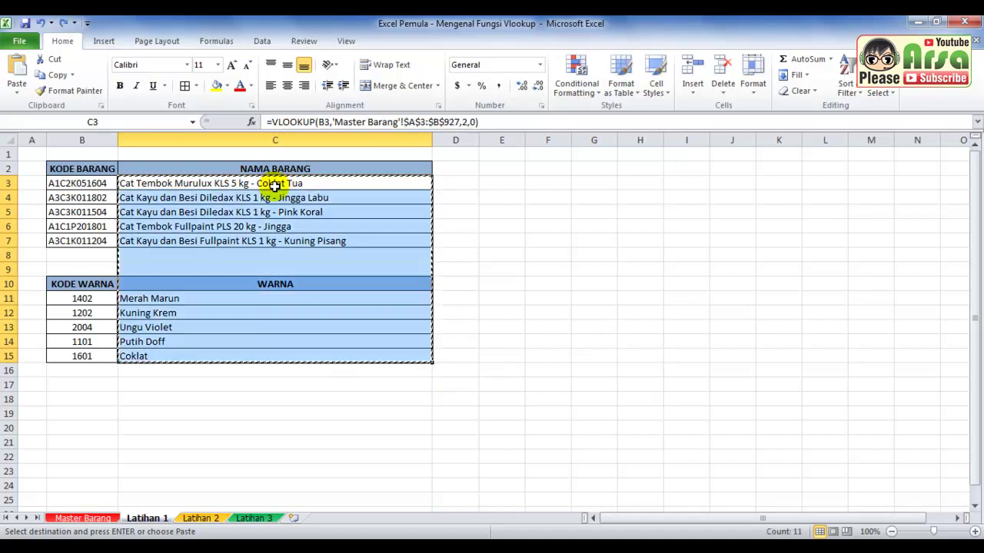
pyautogui.click(289, 199)
pyautogui.click(313, 181)
pyautogui.press('Escape')
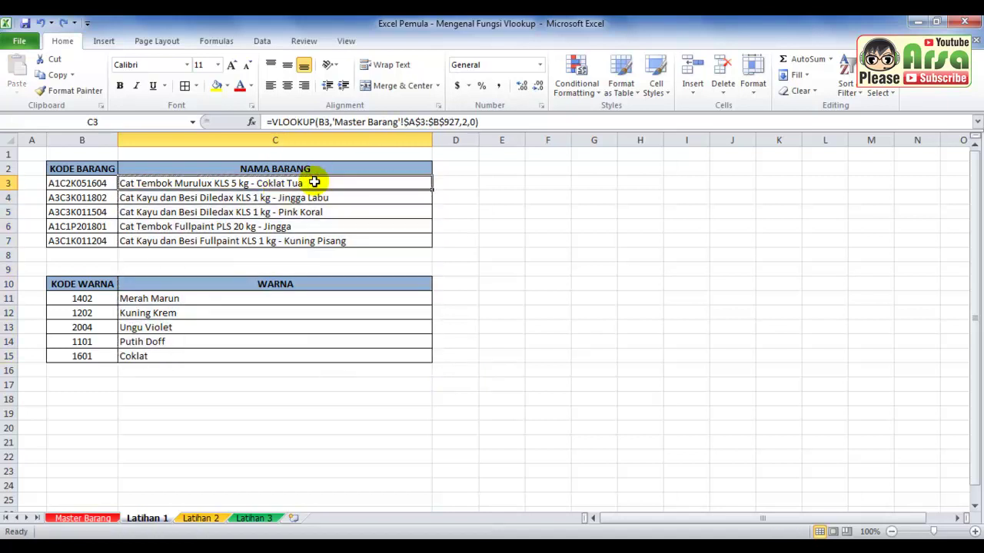
pyautogui.keyDown('shift'); pyautogui.click(357, 356); pyautogui.keyUp('shift')
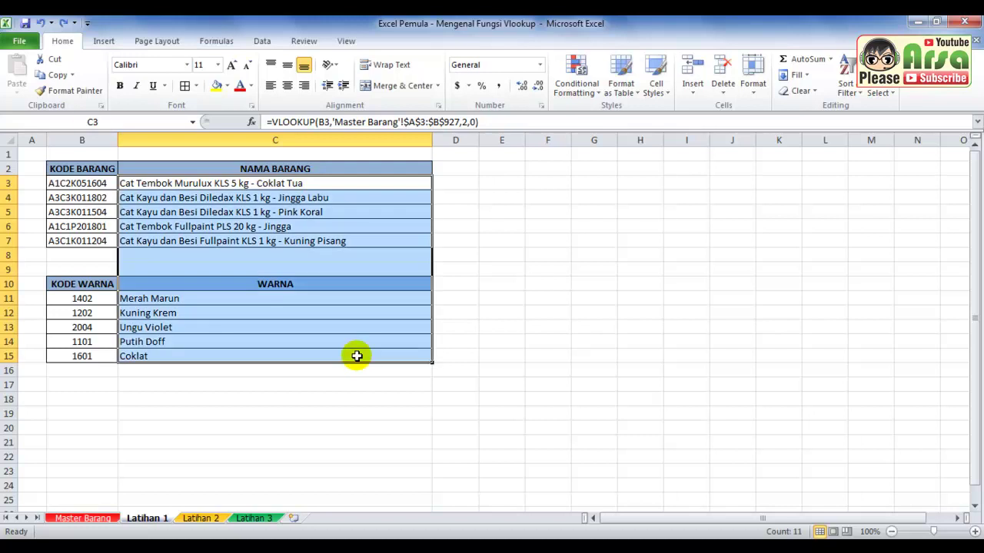
pyautogui.hotkey('ctrl', 'c')
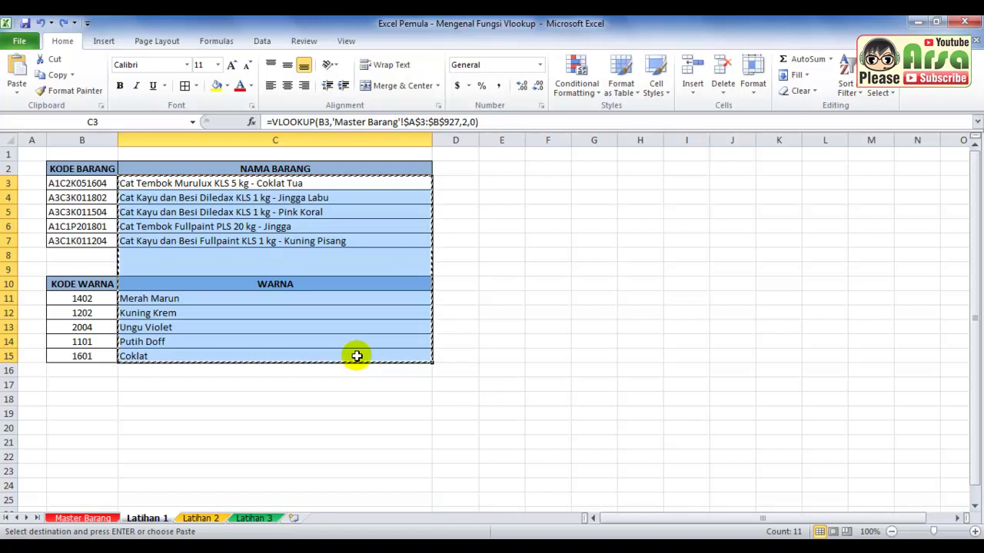
pyautogui.press('alt')
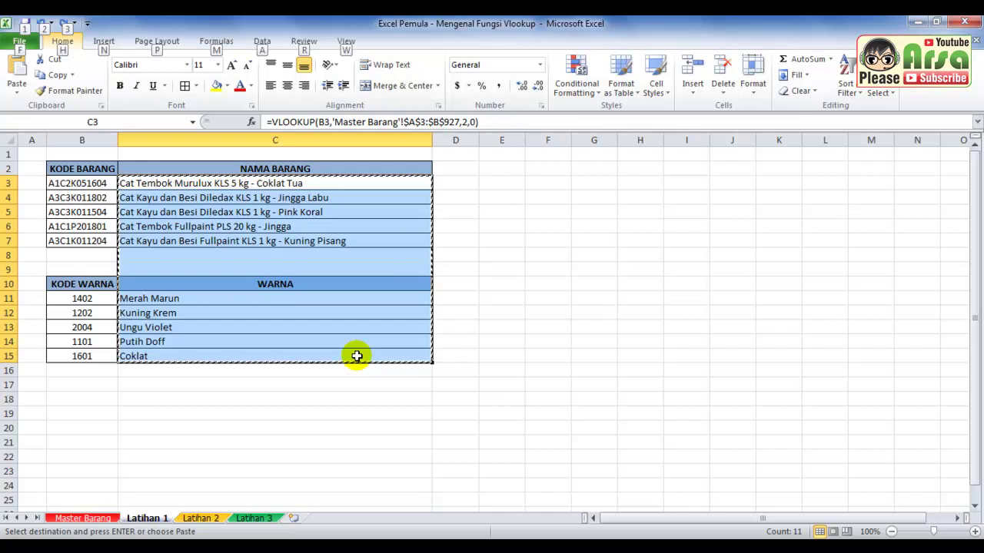
pyautogui.press('h')
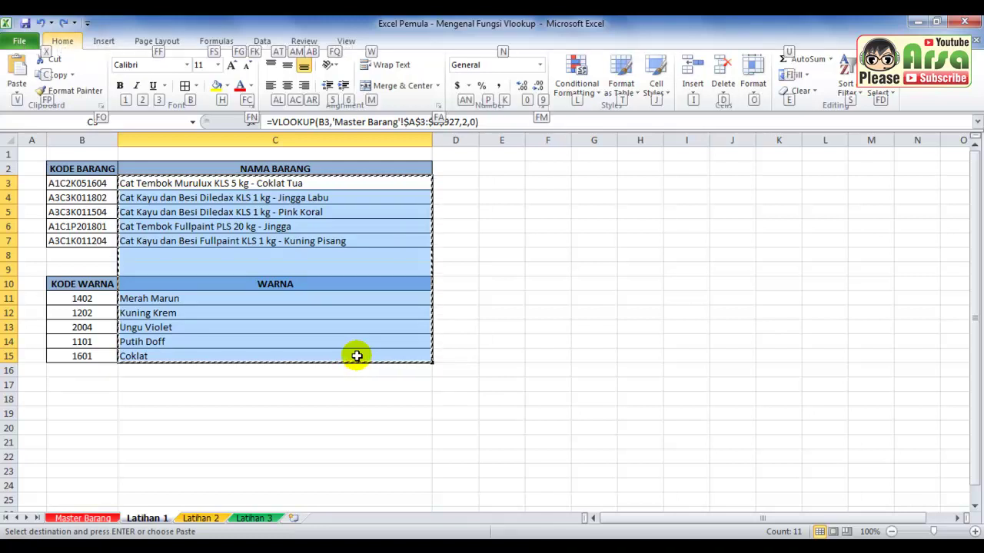
pyautogui.press('v')
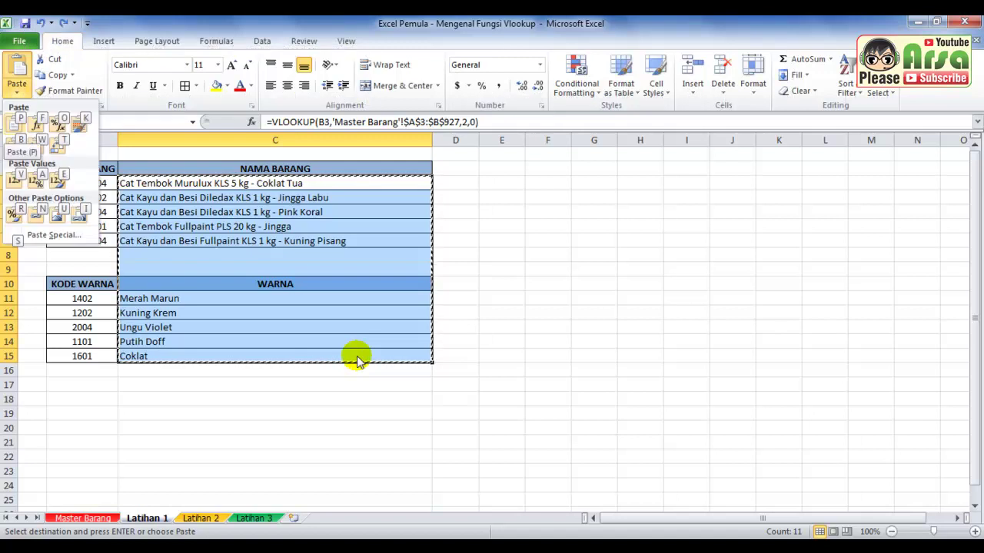
pyautogui.press('v')
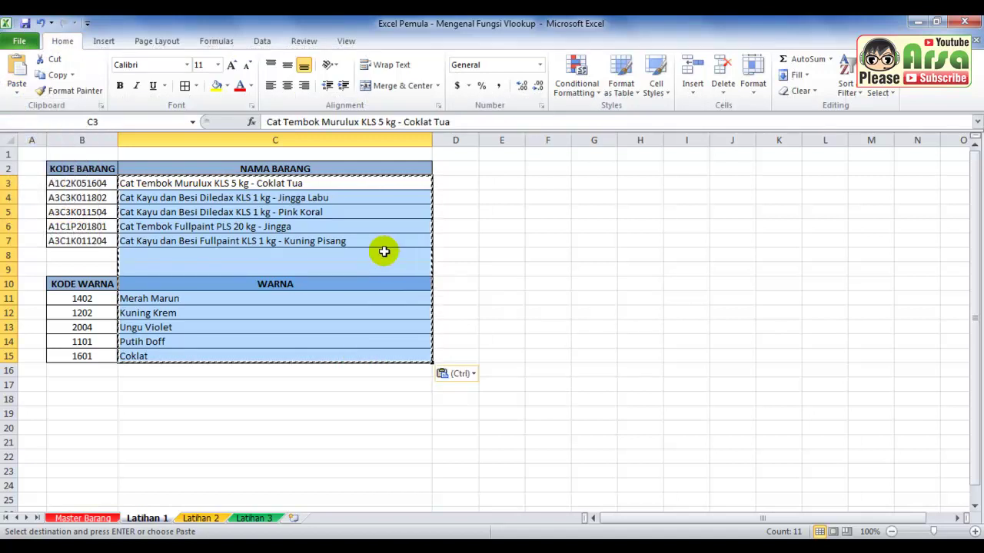
# - Select a single cell, show the Insert tab KeyTips, then dismiss them
pyautogui.click(385, 253)
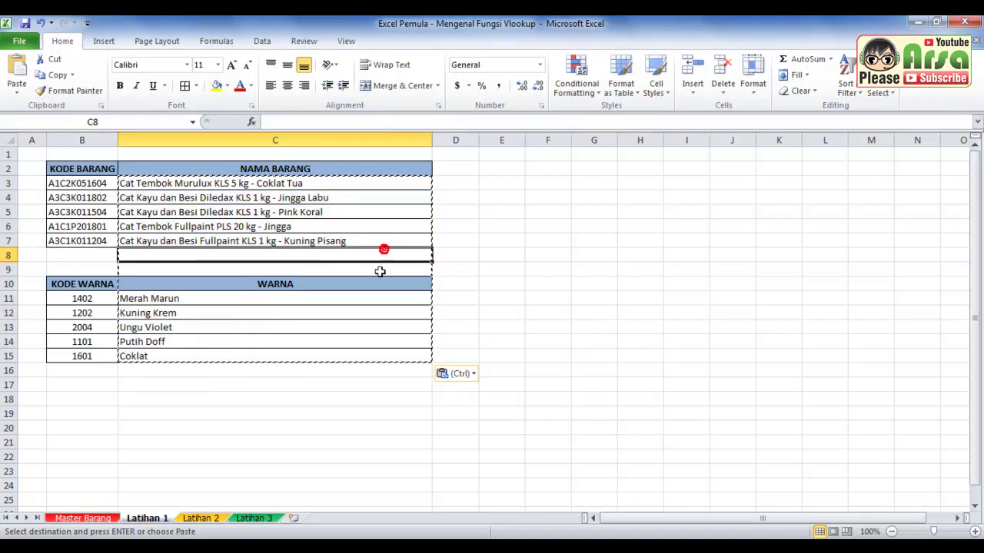
pyautogui.press('alt')
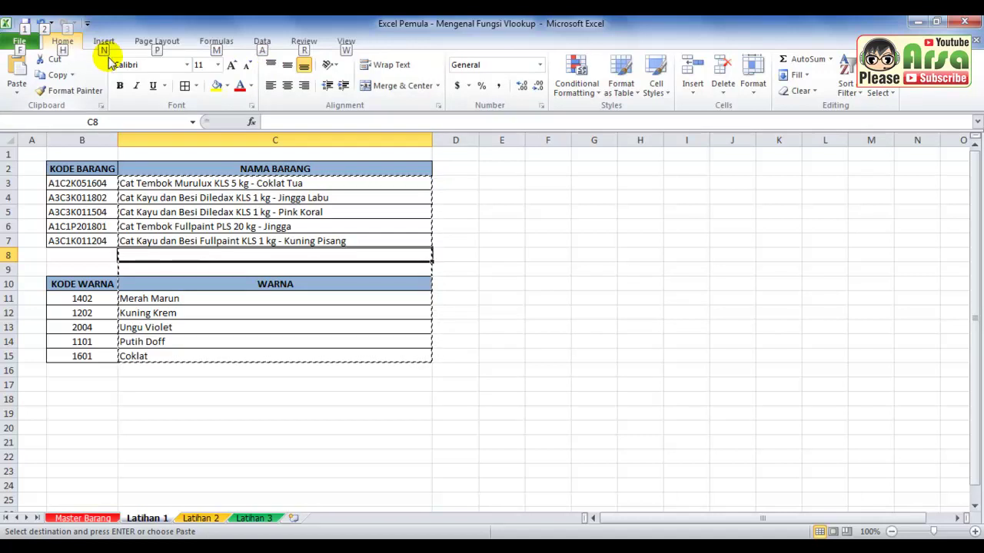
pyautogui.press('n')
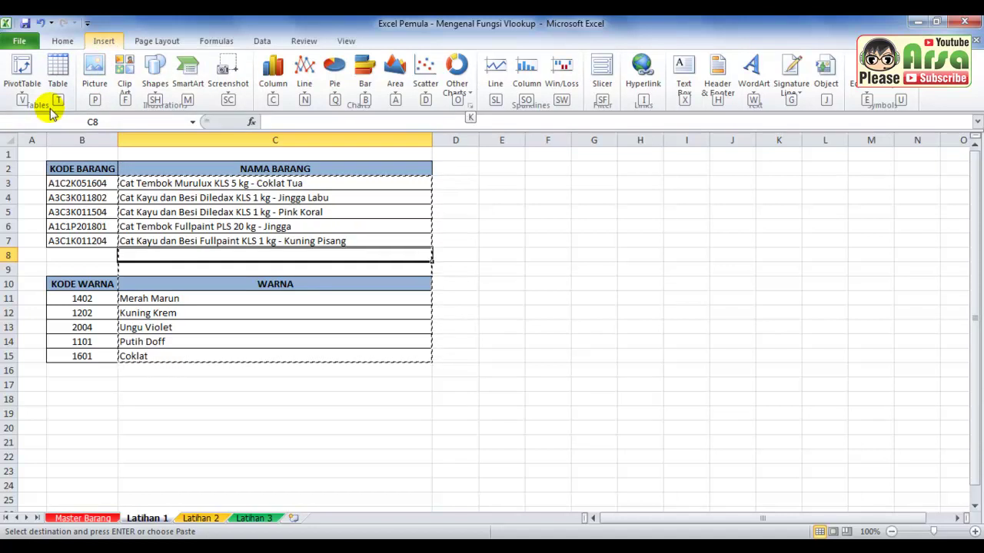
pyautogui.press('Escape')
# - Cancel the pending copy at C3 and move to the Latihan 2 sheet
pyautogui.click(164, 185)
pyautogui.press('Escape')
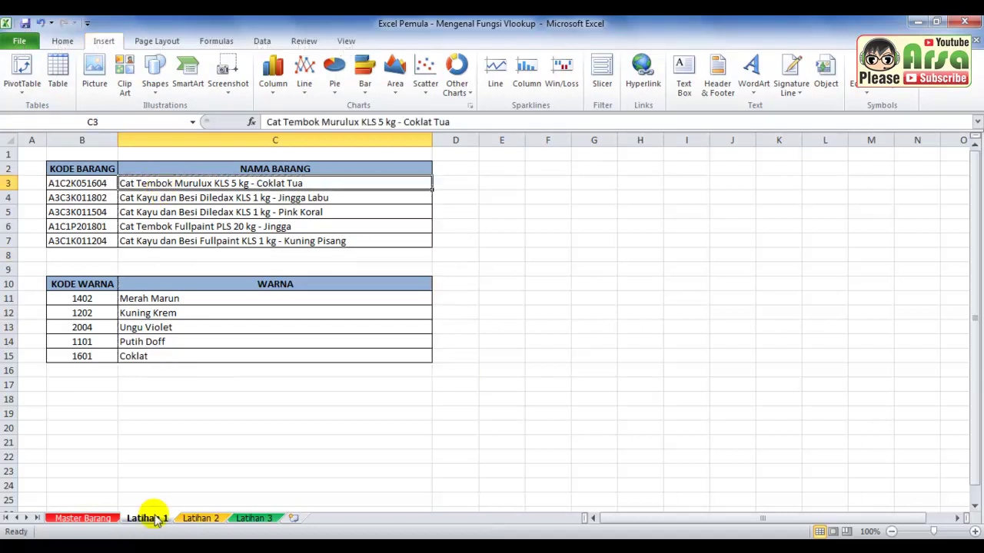
pyautogui.click(198, 520)
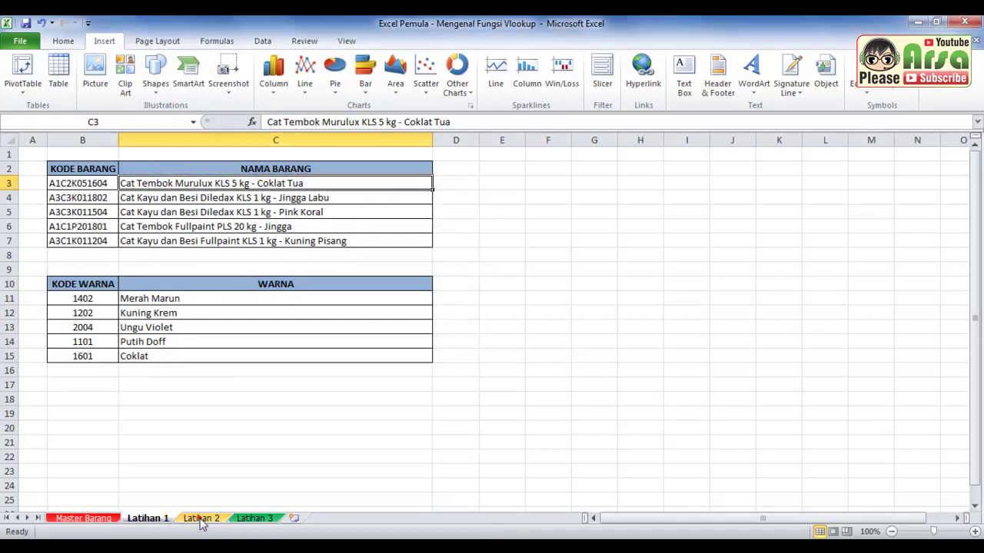